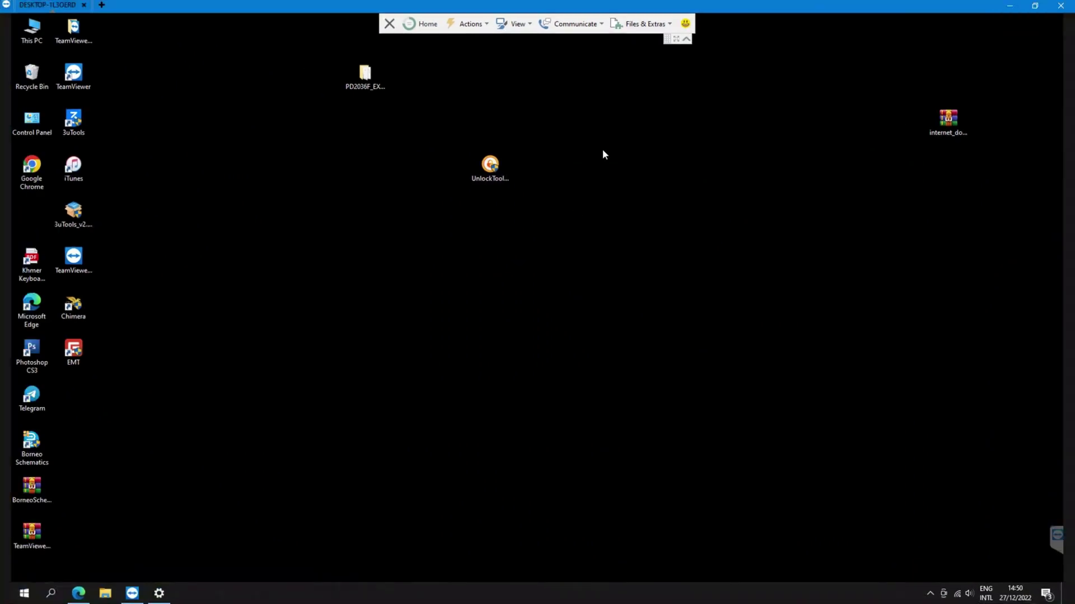
# Step: Launch UnlockTool-2022-12-24-0 from the remote desktop and allow it to make changes to the device
pyautogui.click(621, 182)
pyautogui.moveTo(442, 8)
pyautogui.mouseDown()
pyautogui.moveTo(442, 103)
pyautogui.moveTo(442, 2)
pyautogui.mouseUp()
pyautogui.doubleClick(488, 183)
pyautogui.click(687, 39)
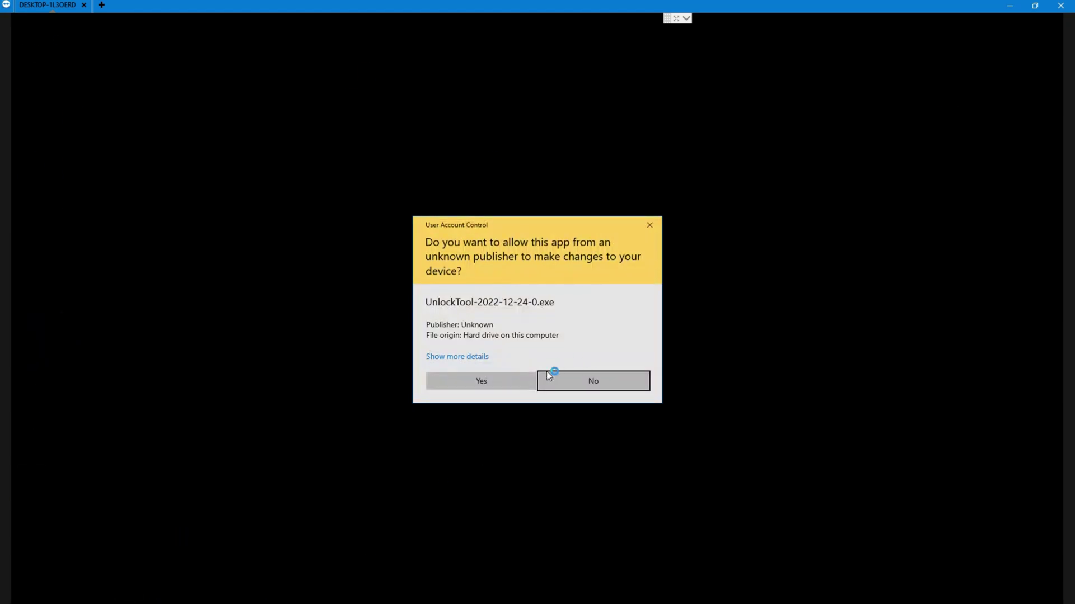
pyautogui.click(472, 385)
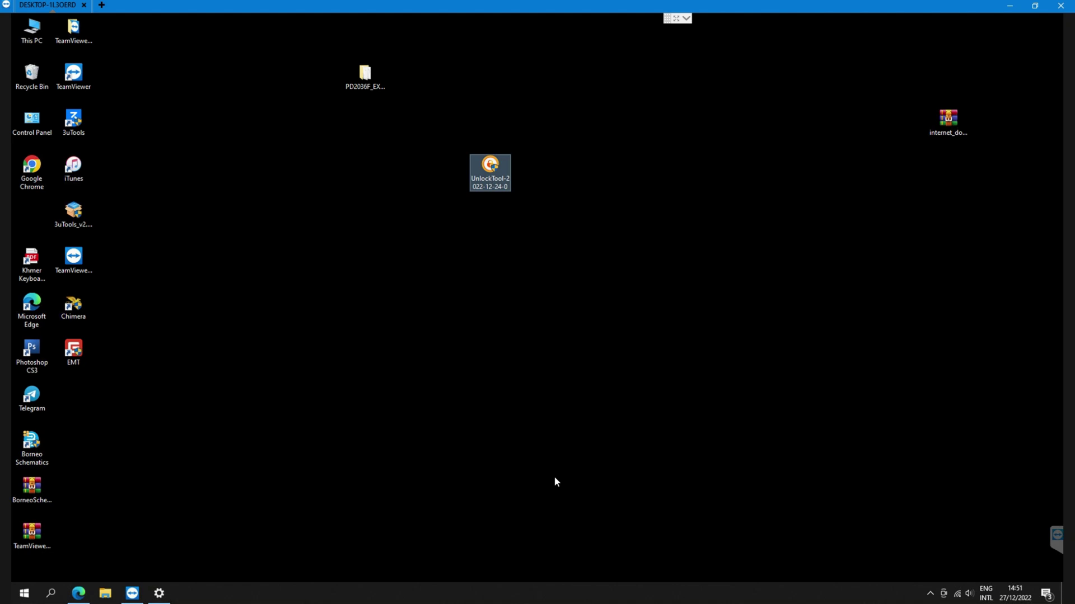
pyautogui.click(554, 478)
pyautogui.press('u')
pyautogui.press('Return')
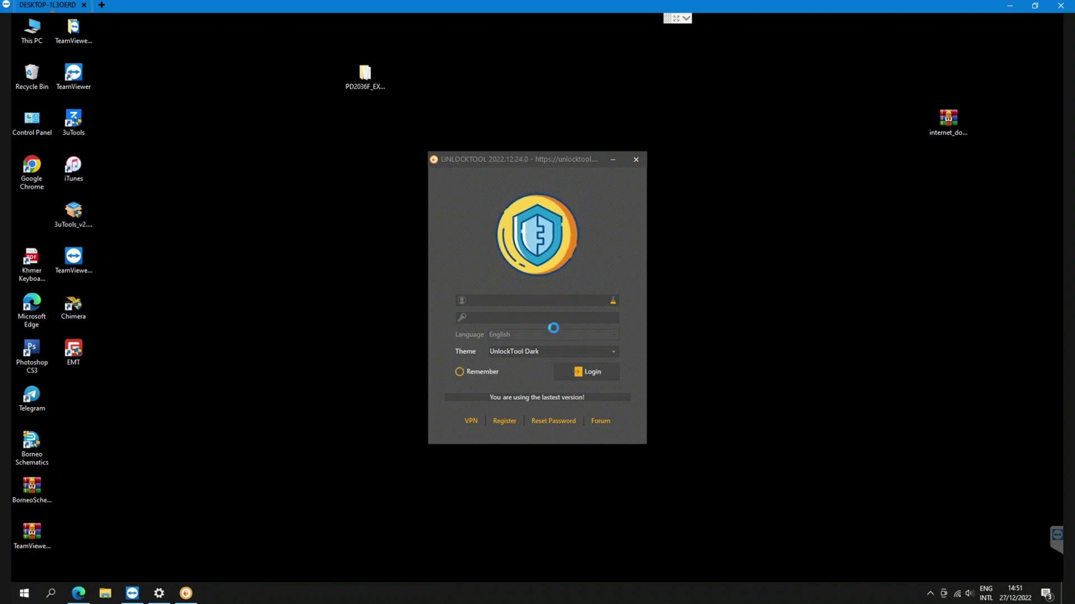
# Step: Log in to UnlockTool with the account username and password
pyautogui.click(512, 299)
pyautogui.write('iu')
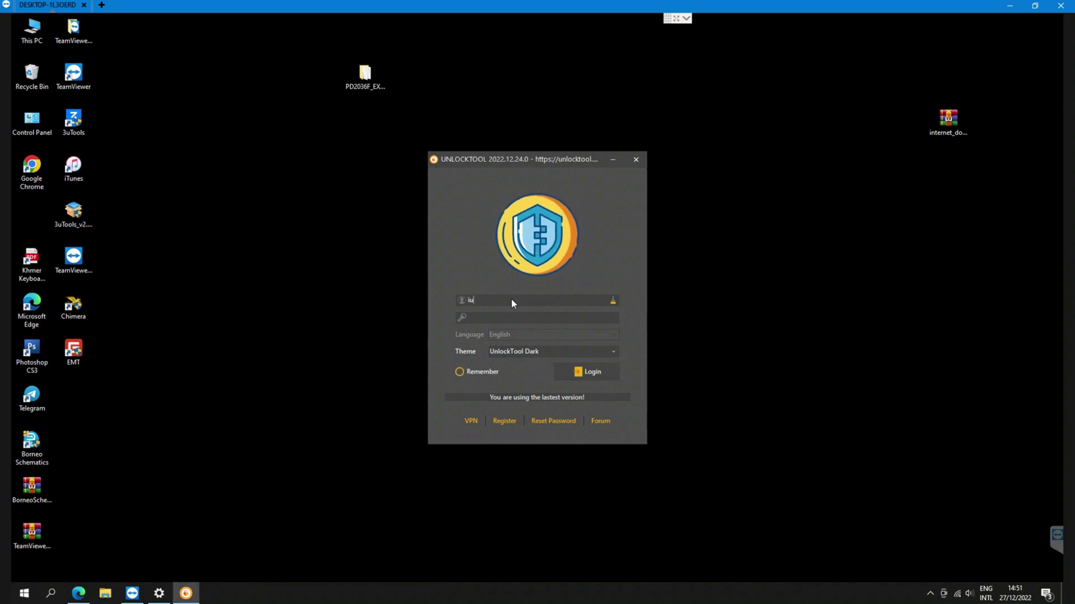
pyautogui.write('nlockkh')
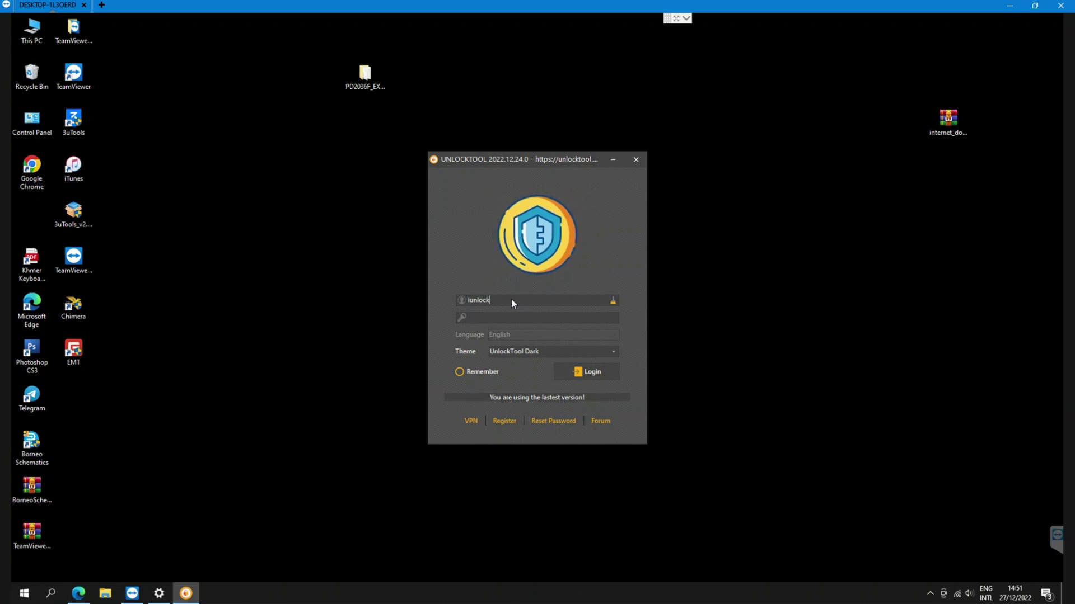
pyautogui.click(486, 319)
pyautogui.write('********')
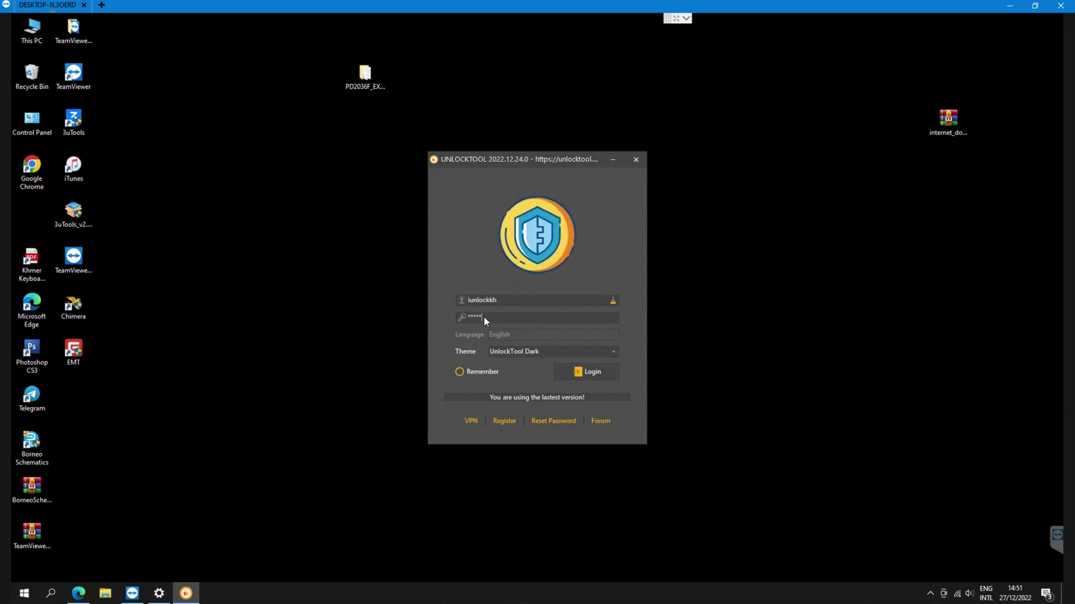
pyautogui.write('*')
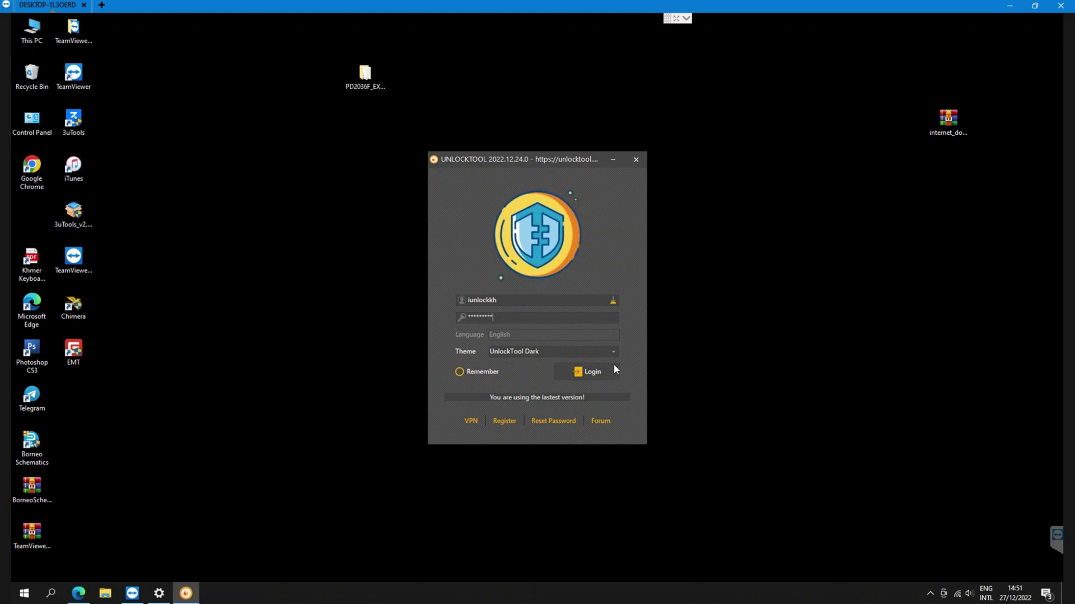
pyautogui.click(613, 369)
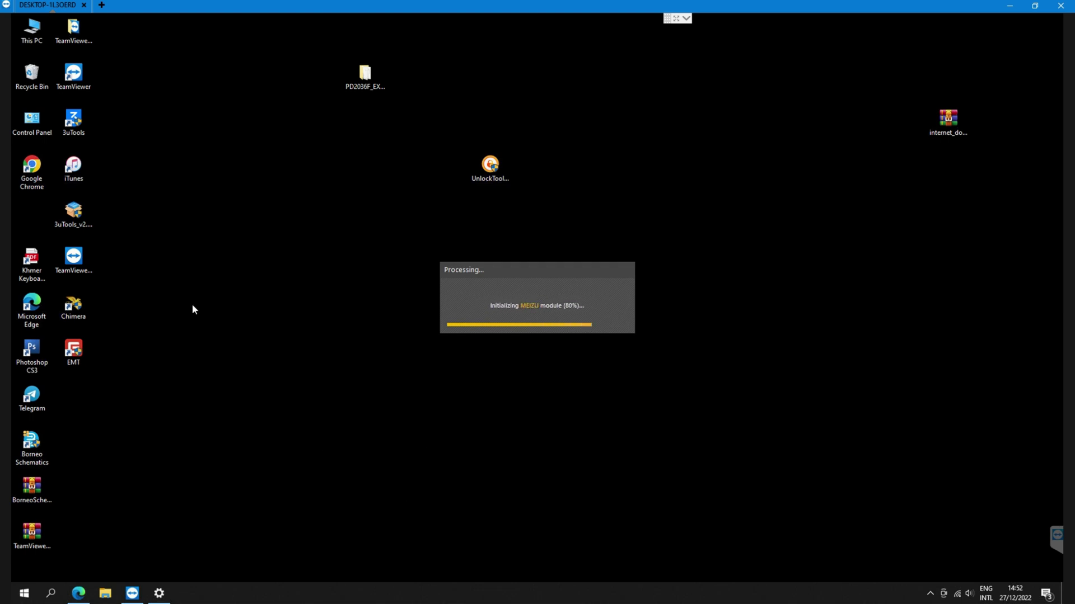
# Step: Open Device Manager in Computer Management on the remote computer and expand Ports (COM & LPT)
pyautogui.rightClick(165, 155)
pyautogui.click(201, 186)
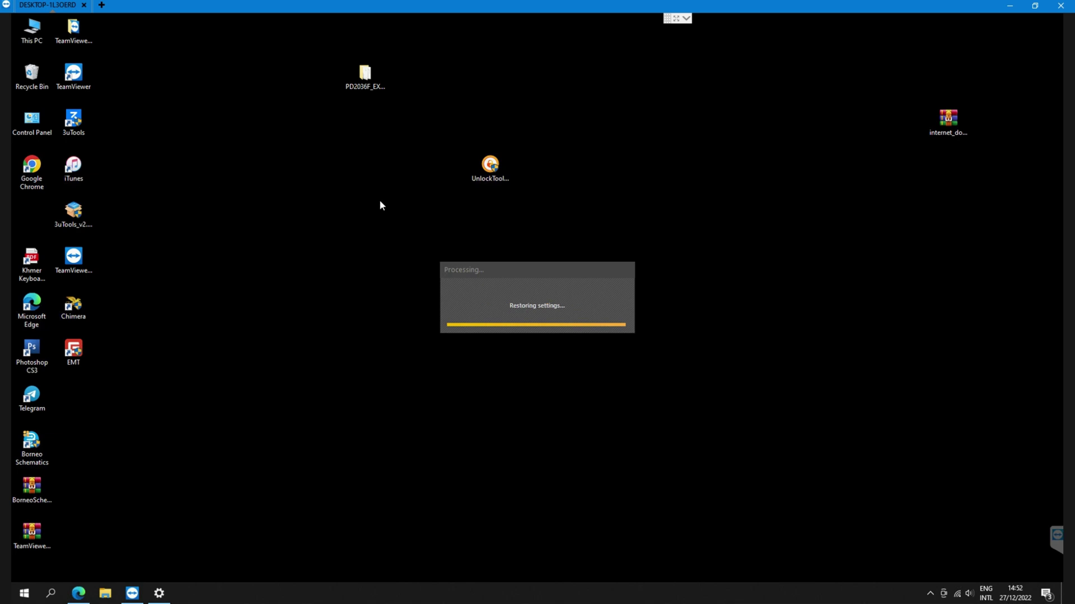
pyautogui.rightClick(33, 29)
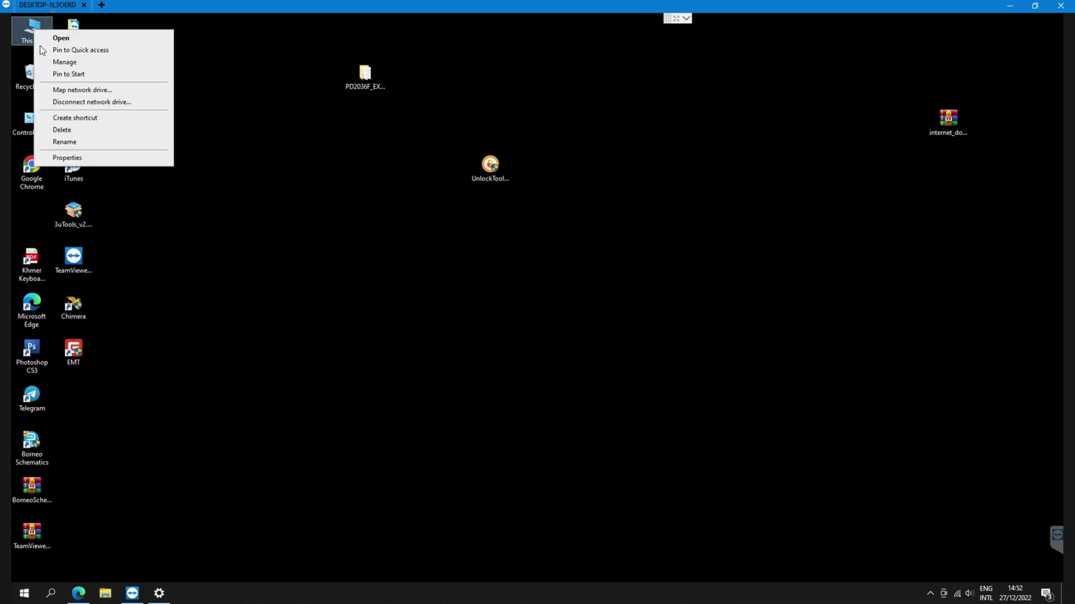
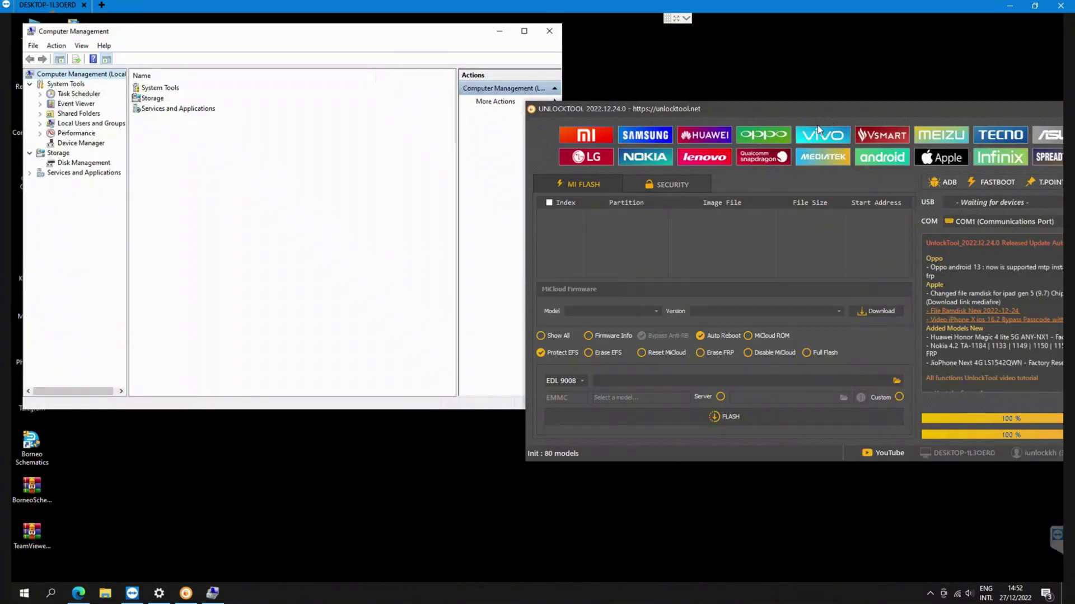
pyautogui.moveTo(820, 110); pyautogui.dragTo(799, 108)
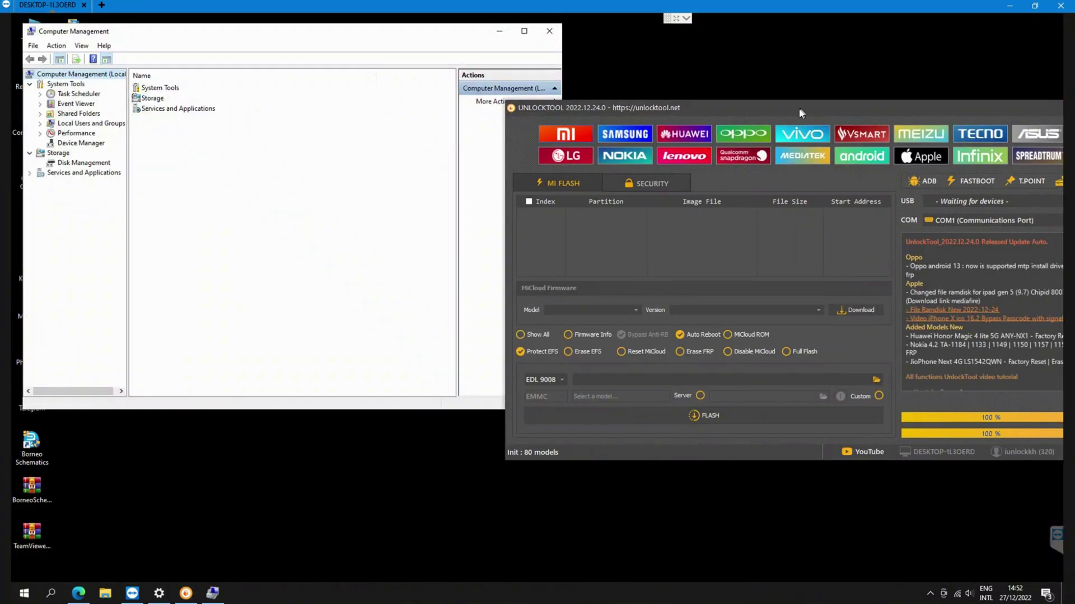
pyautogui.click(90, 143)
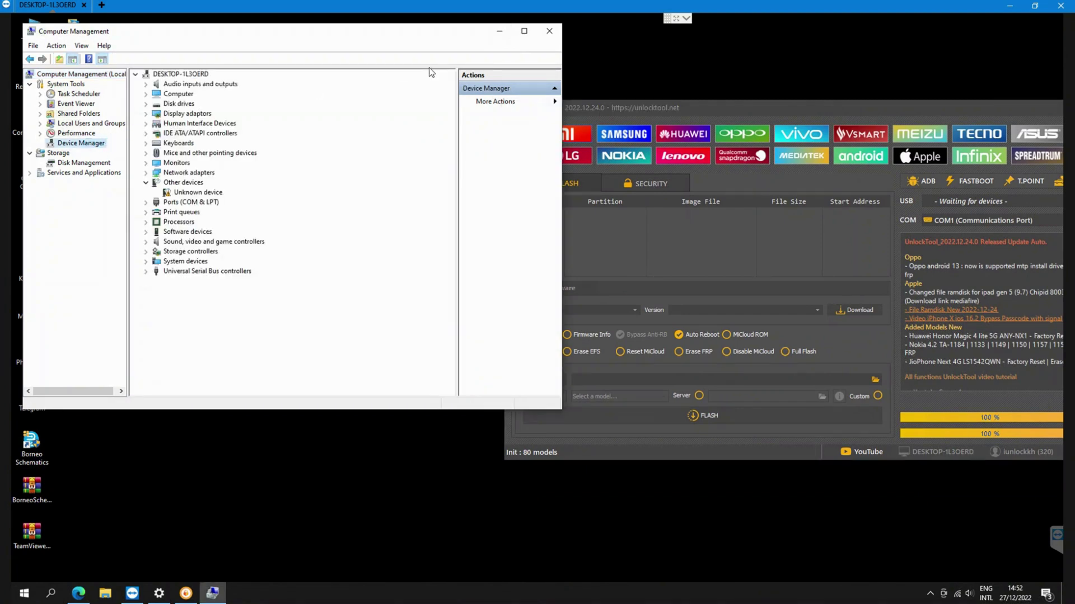
pyautogui.click(146, 202)
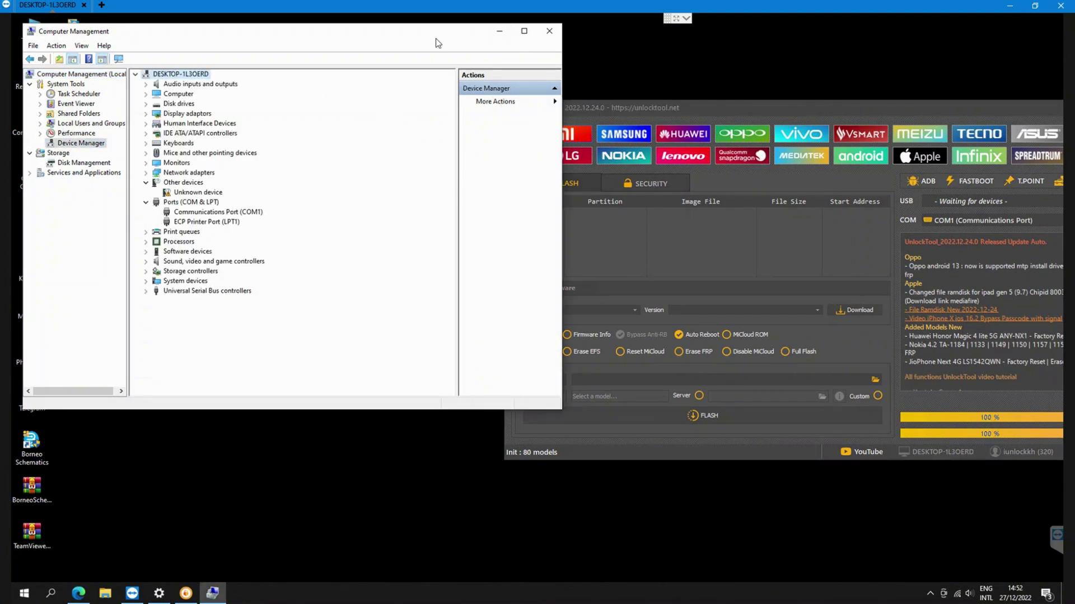
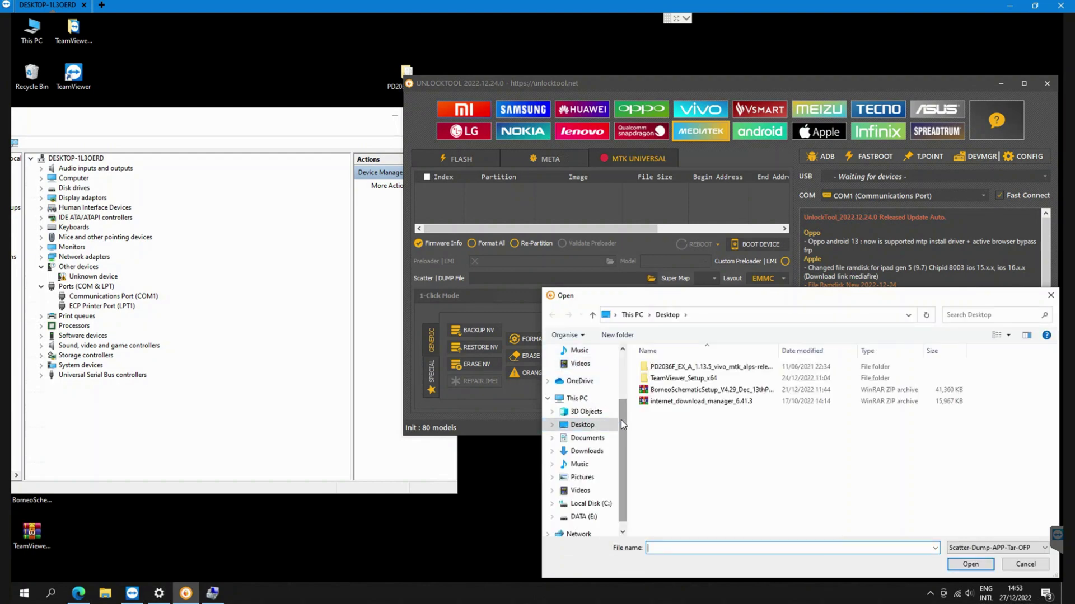
# Step: Load MT6765_Android_scatter from the desktop's PD2036F_EX_A_1.13.5 firmware folder as the MediaTek scatter file
pyautogui.scroll(2, 598, 411)
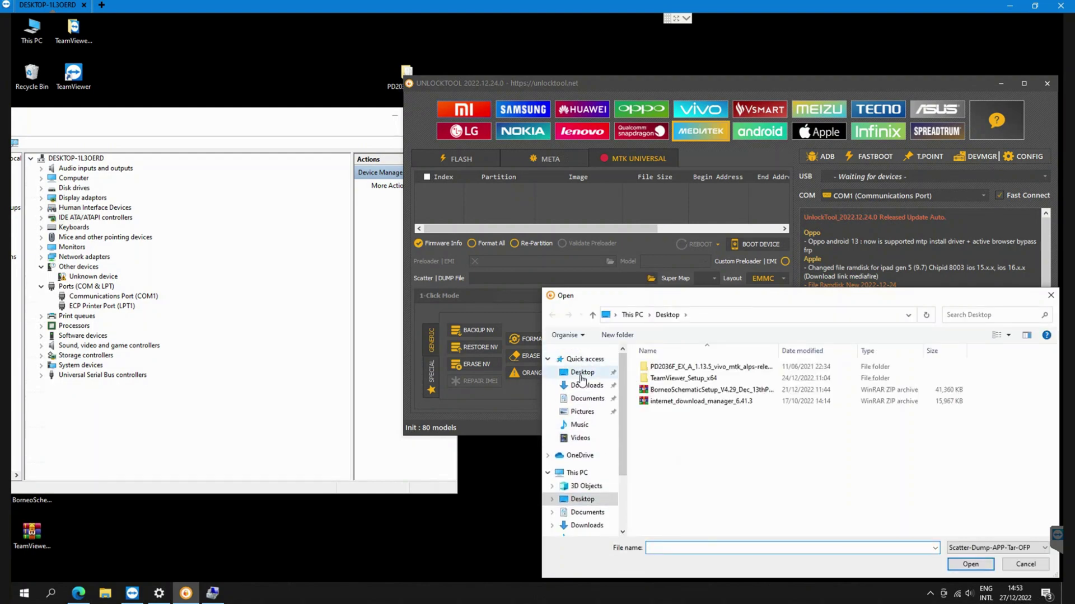
pyautogui.click(582, 376)
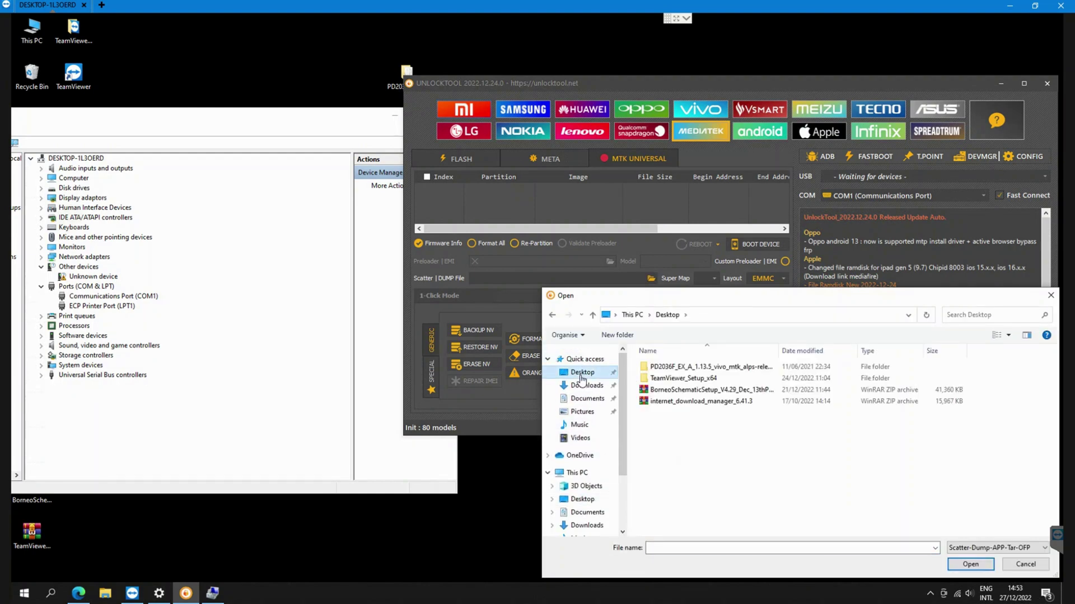
pyautogui.doubleClick(690, 368)
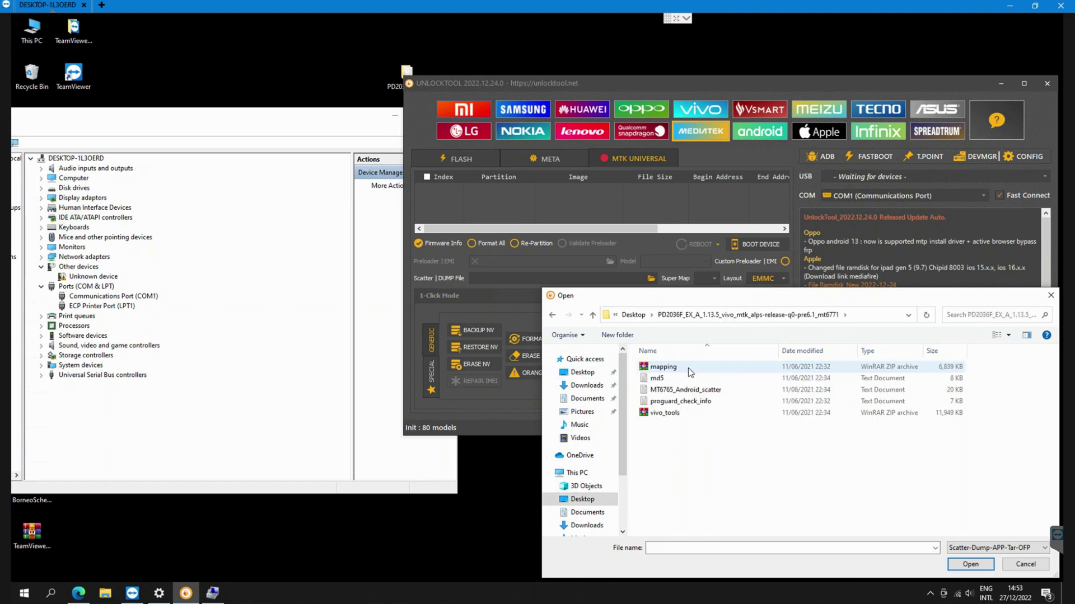
pyautogui.doubleClick(678, 390)
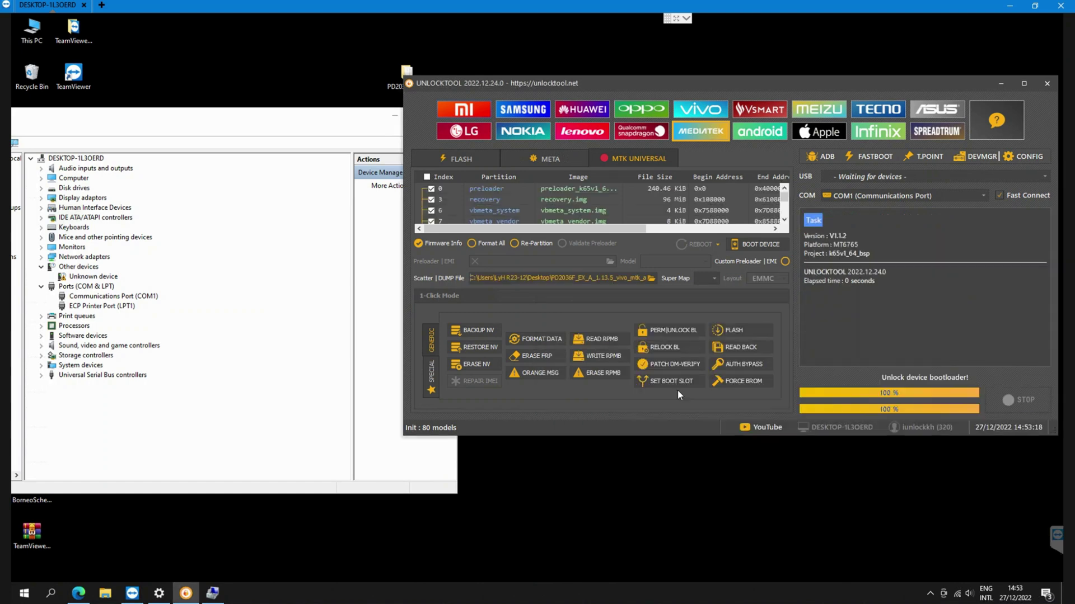
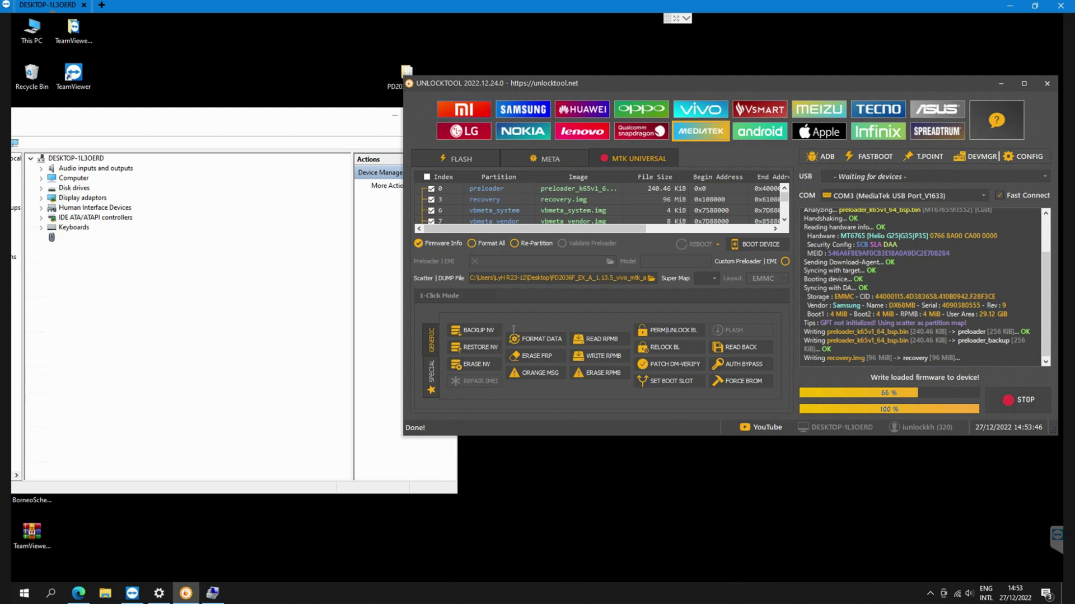
pyautogui.scroll(2, 952, 326)
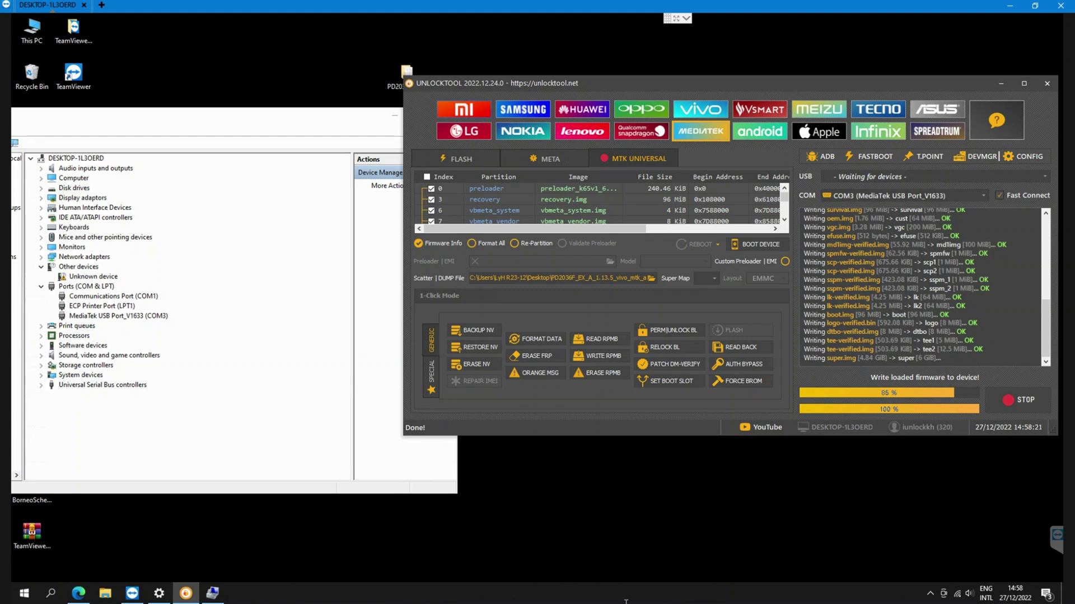
# Step: Switch to the local OBS window, advance the streamed media playback to about 02:43:51, and minimize OBS
pyautogui.doubleClick(588, 6)
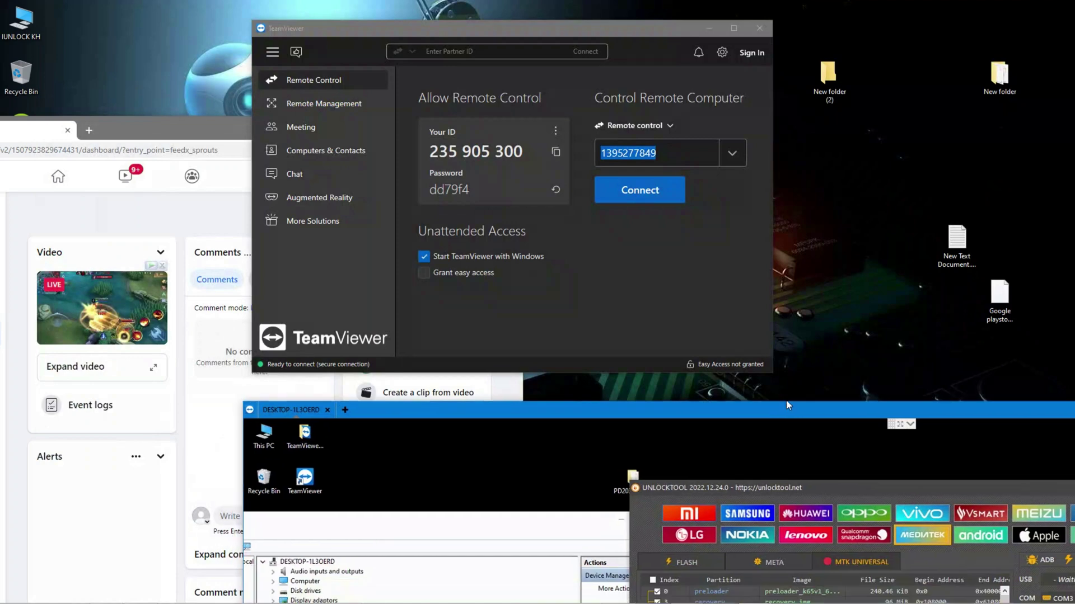
pyautogui.click(30, 278)
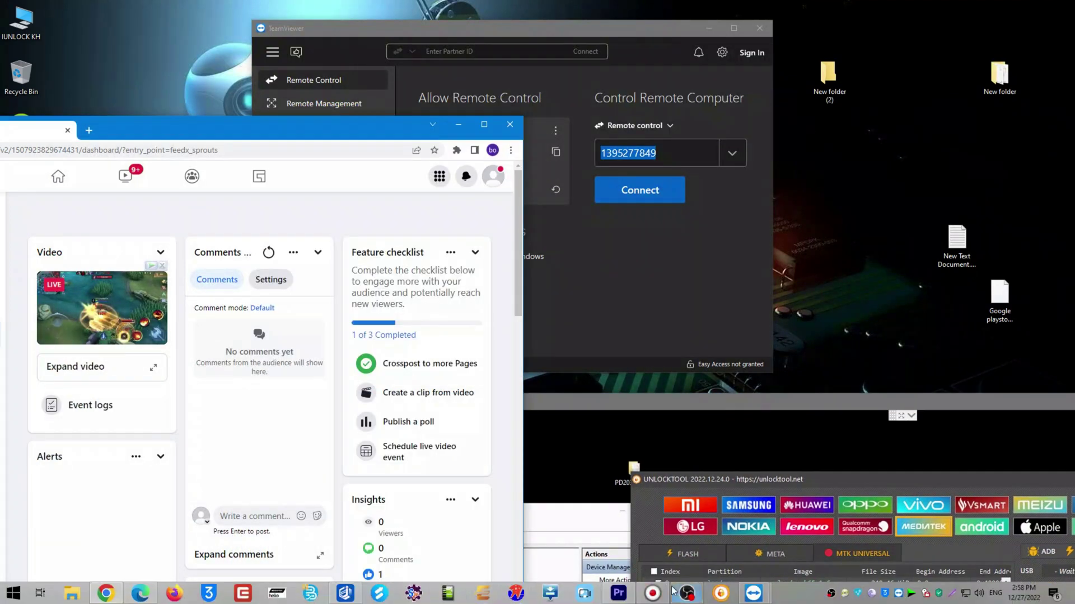
pyautogui.click(684, 598)
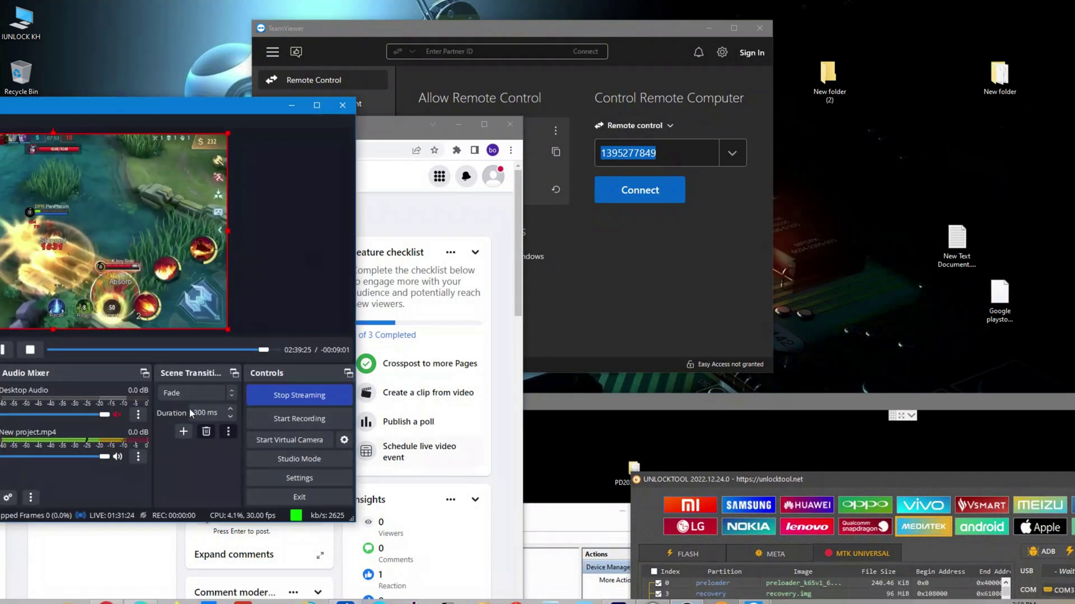
pyautogui.click(270, 350)
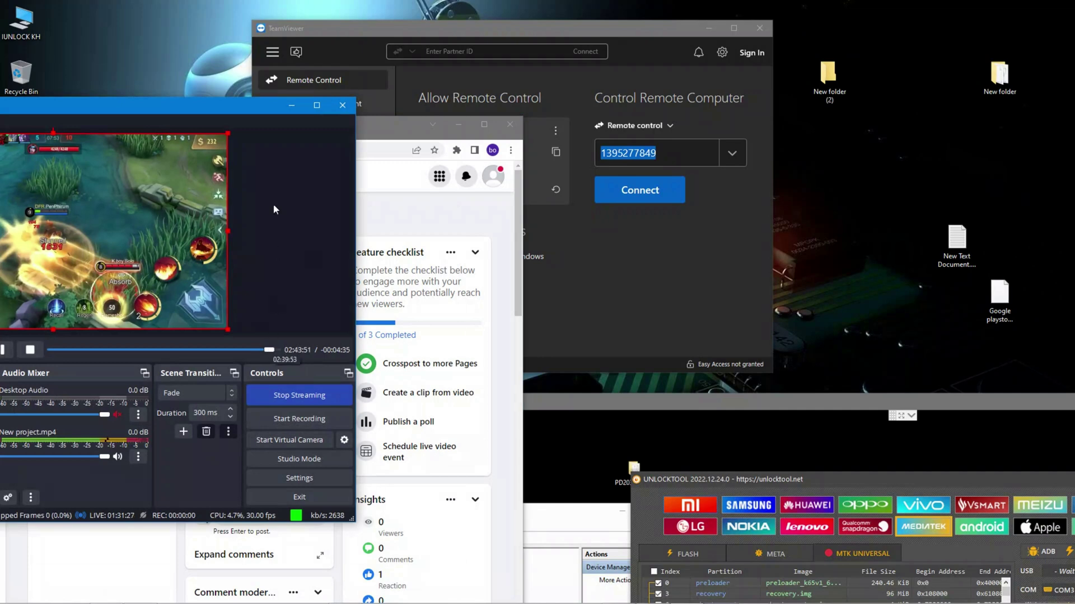
pyautogui.click(291, 105)
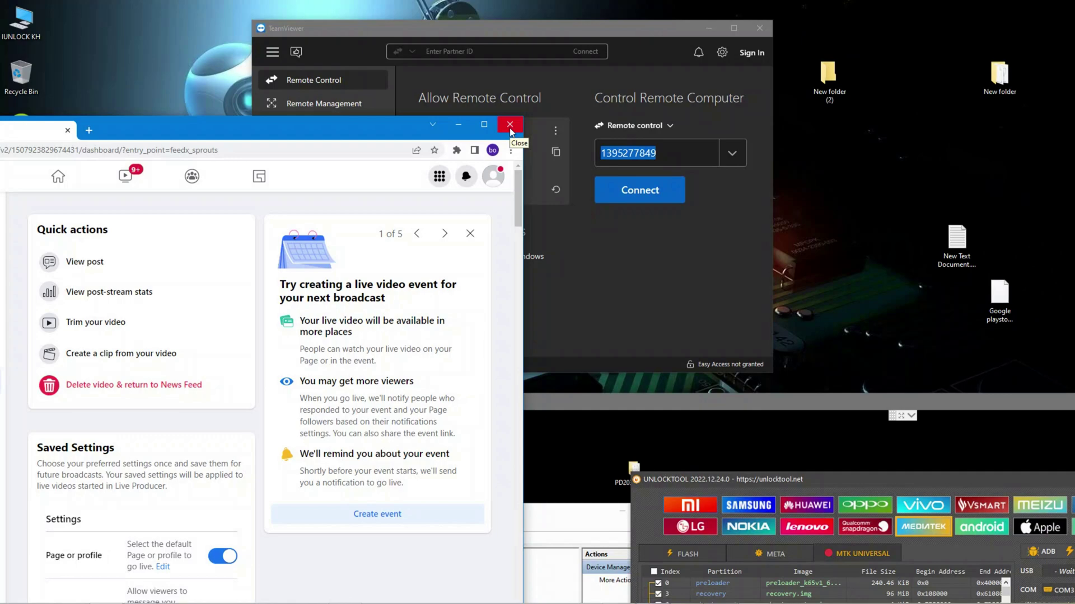
# Step: Close the browser showing the live video dashboard and return the TeamViewer remote session to full size
pyautogui.click(509, 128)
pyautogui.moveTo(775, 406); pyautogui.dragTo(522, 5)
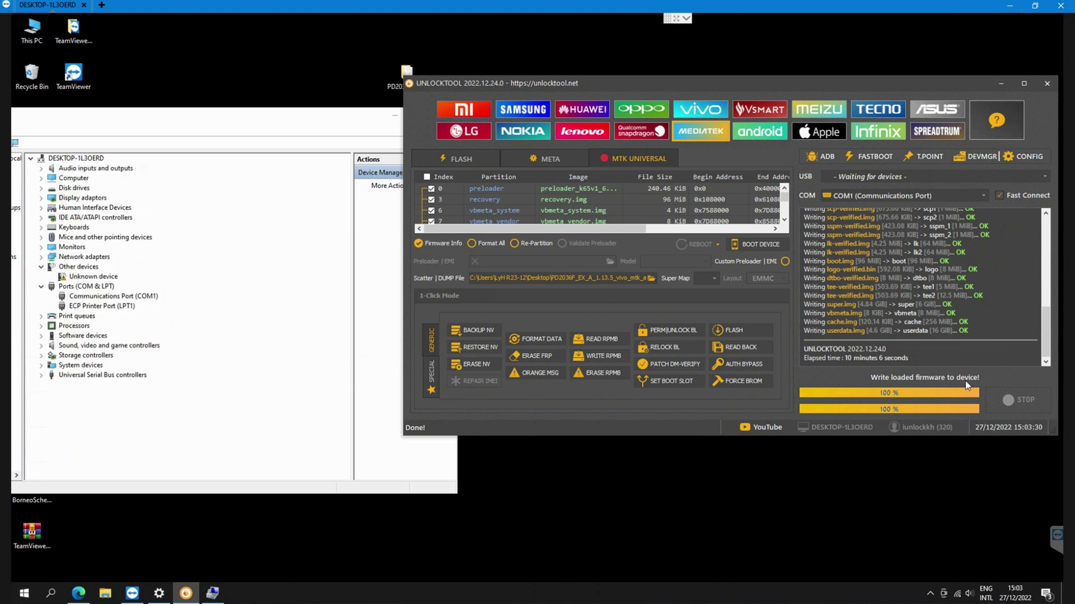
# Step: Check the end of the firmware write log and refresh the remote desktop
pyautogui.scroll(1, 858, 210)
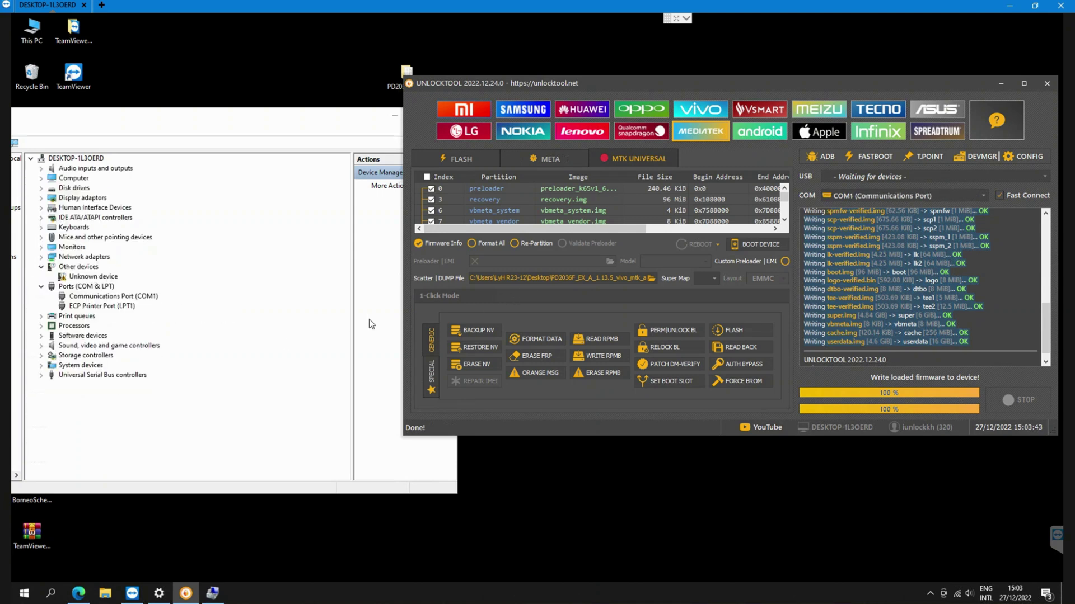
pyautogui.rightClick(264, 68)
pyautogui.click(287, 103)
pyautogui.rightClick(283, 73)
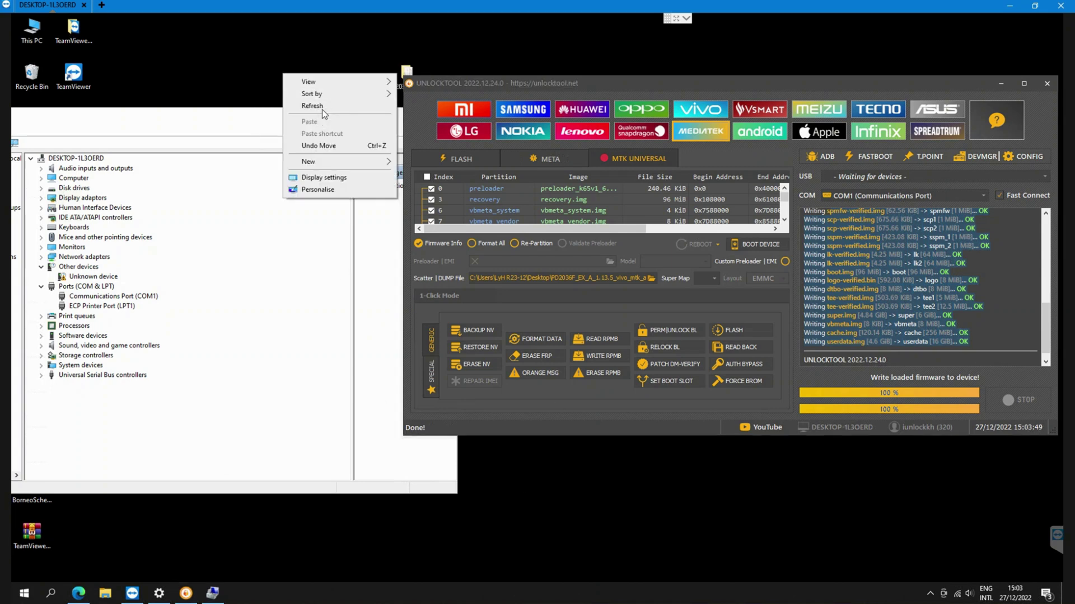
pyautogui.click(321, 110)
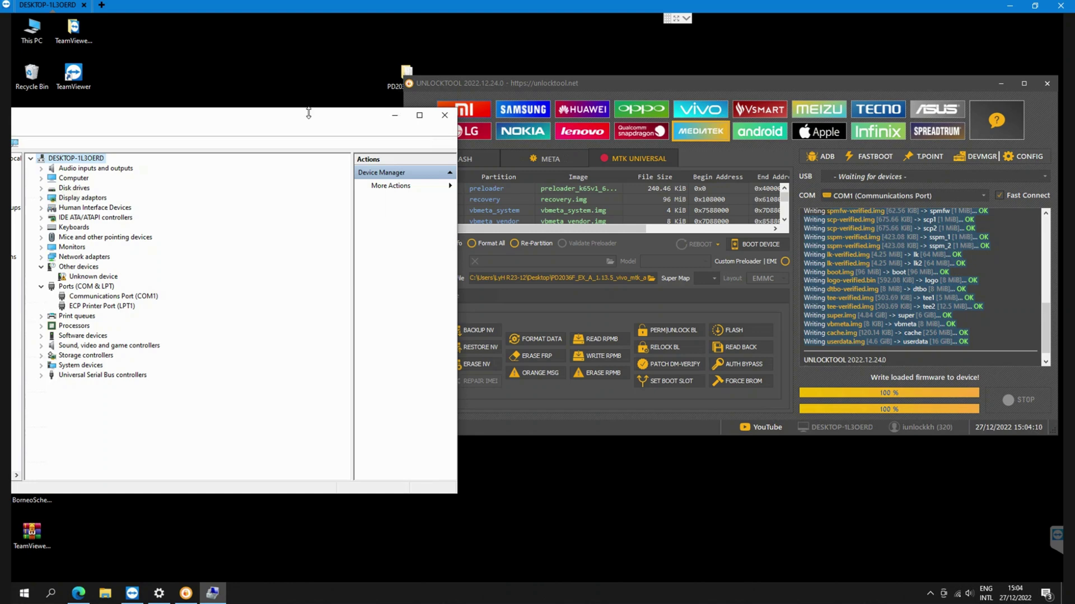
# Step: Move the PD2036F_EX firmware folder to a free spot on the remote desktop and open it
pyautogui.click(955, 308)
pyautogui.moveTo(395, 75); pyautogui.dragTo(286, 73)
pyautogui.doubleClick(288, 72)
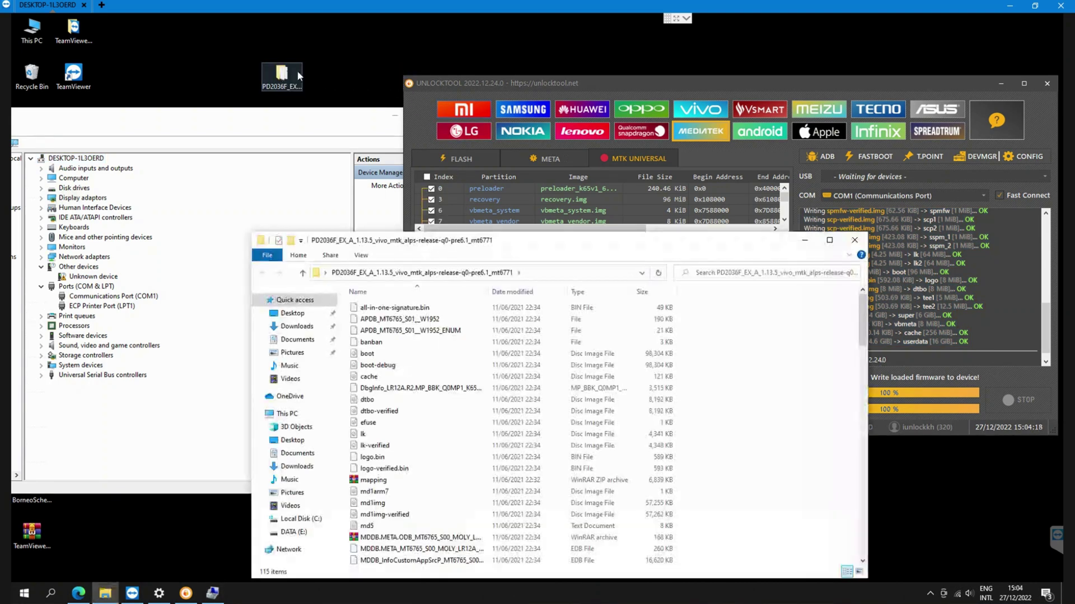
# Step: Maximize the firmware folder window and examine its list of image and scatter files
pyautogui.scroll(-7, 502, 489)
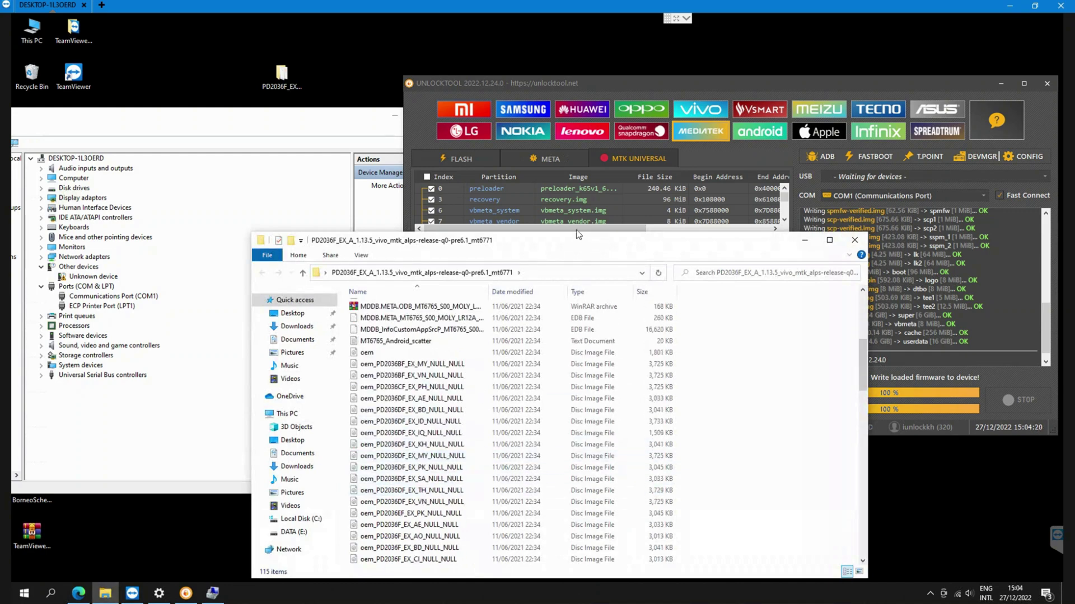
pyautogui.doubleClick(579, 233)
pyautogui.scroll(7, 180, 268)
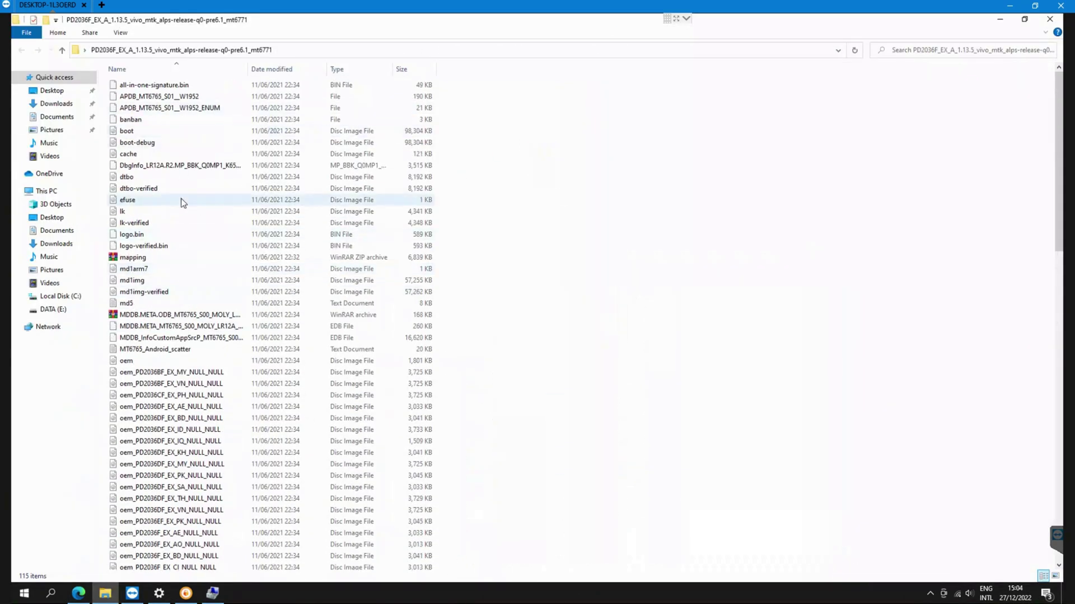
pyautogui.scroll(-20, 184, 224)
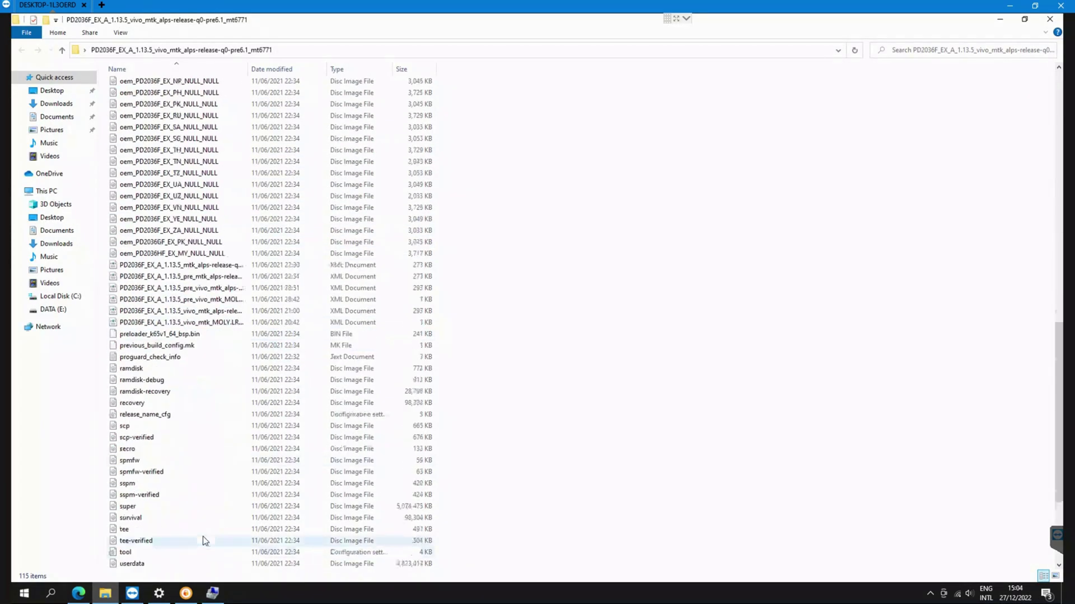
pyautogui.scroll(-1, 204, 538)
pyautogui.scroll(1, 207, 533)
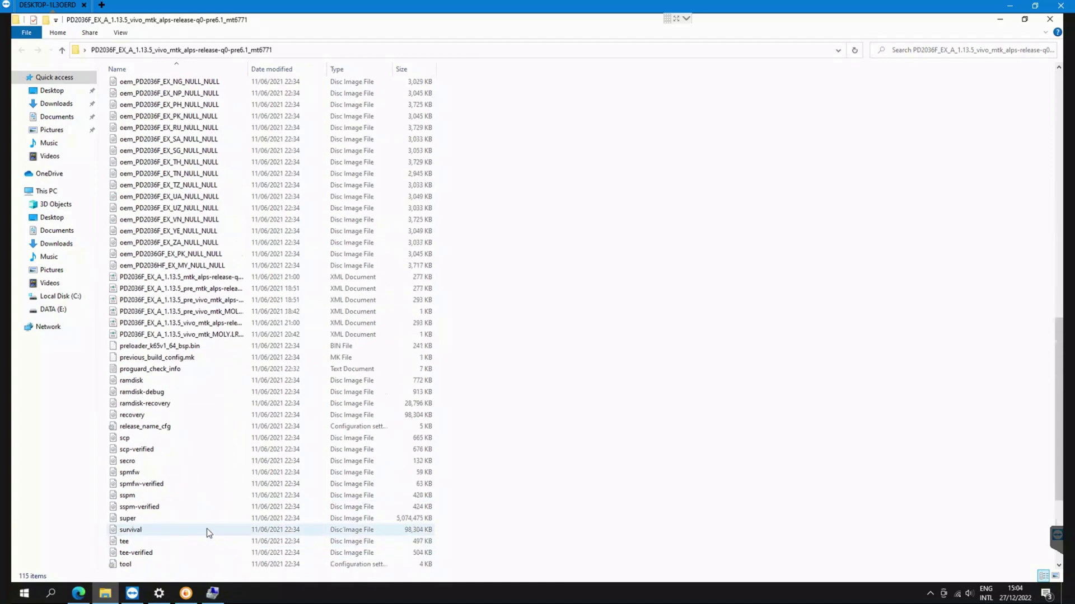
# Step: Close the PD2036F_EX firmware folder window and refresh the remote desktop
pyautogui.click(1049, 18)
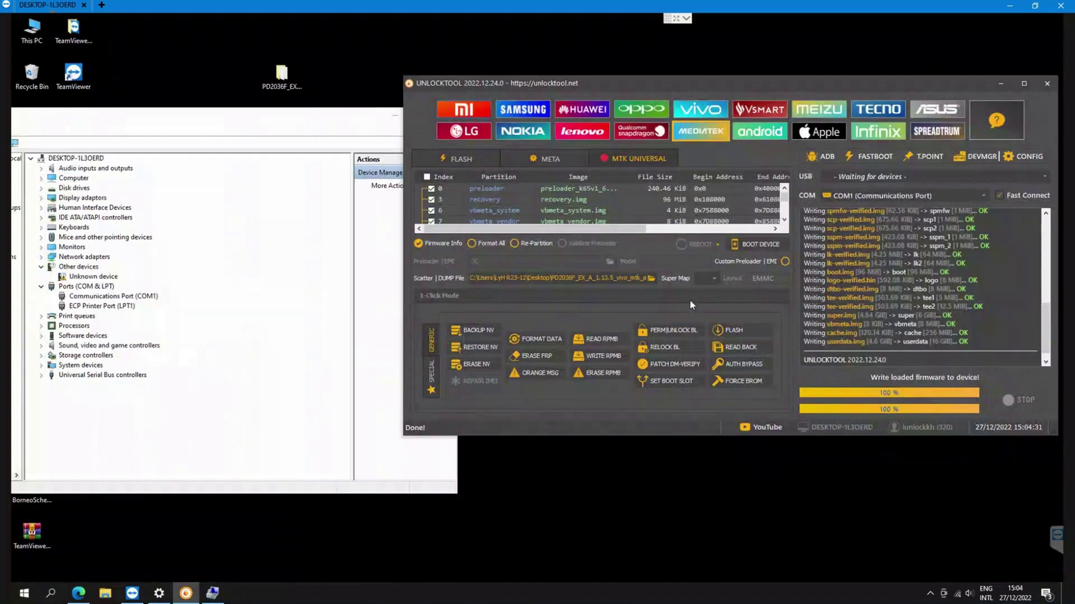
pyautogui.rightClick(351, 21)
pyautogui.click(386, 55)
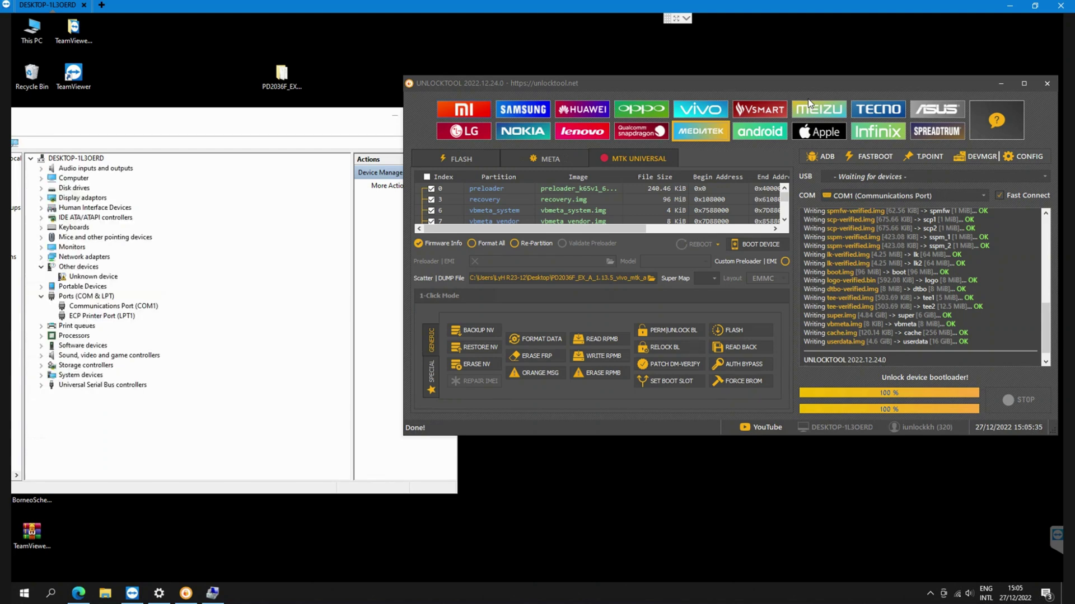
# Step: Expand Portable Devices in Device Manager and check the MTP USB Device's properties, closing them without changes
pyautogui.click(49, 297)
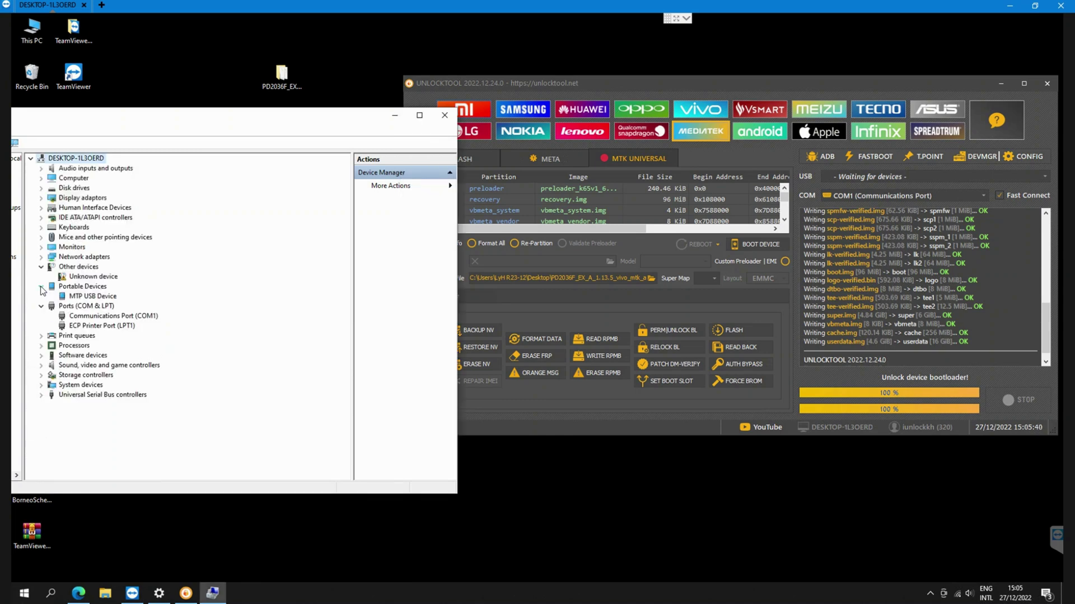
pyautogui.doubleClick(92, 296)
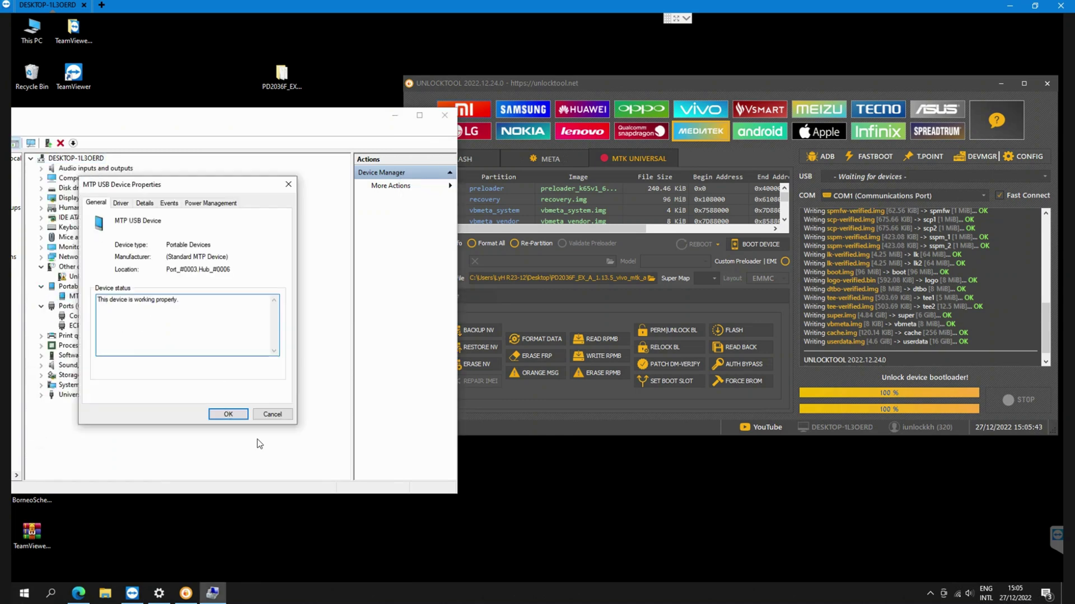
pyautogui.click(271, 415)
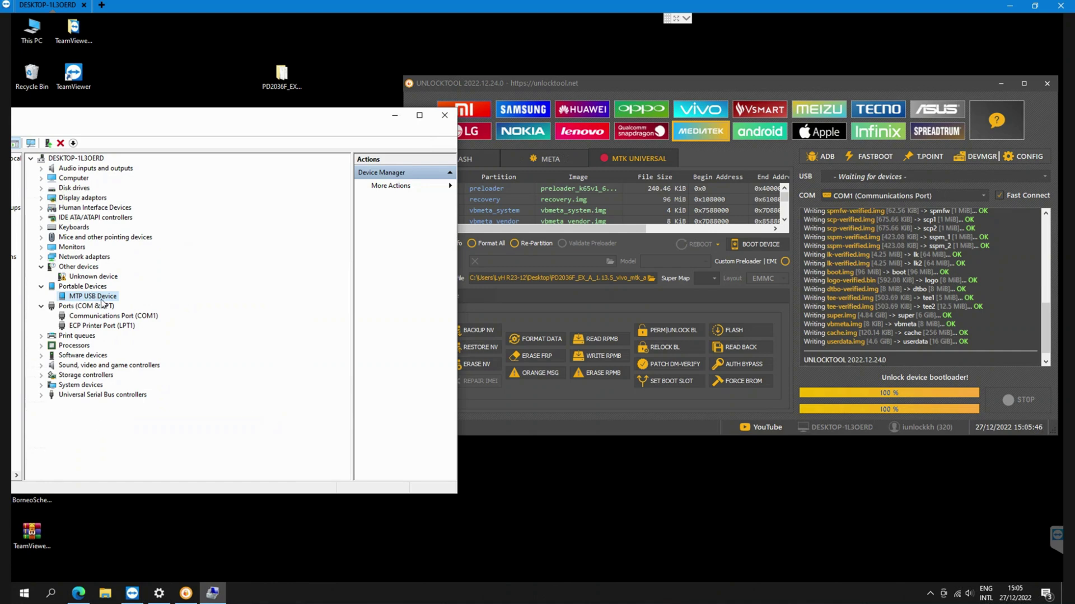
# Step: Refresh the remote desktop and restore the TeamViewer session from full size to a smaller window
pyautogui.rightClick(639, 478)
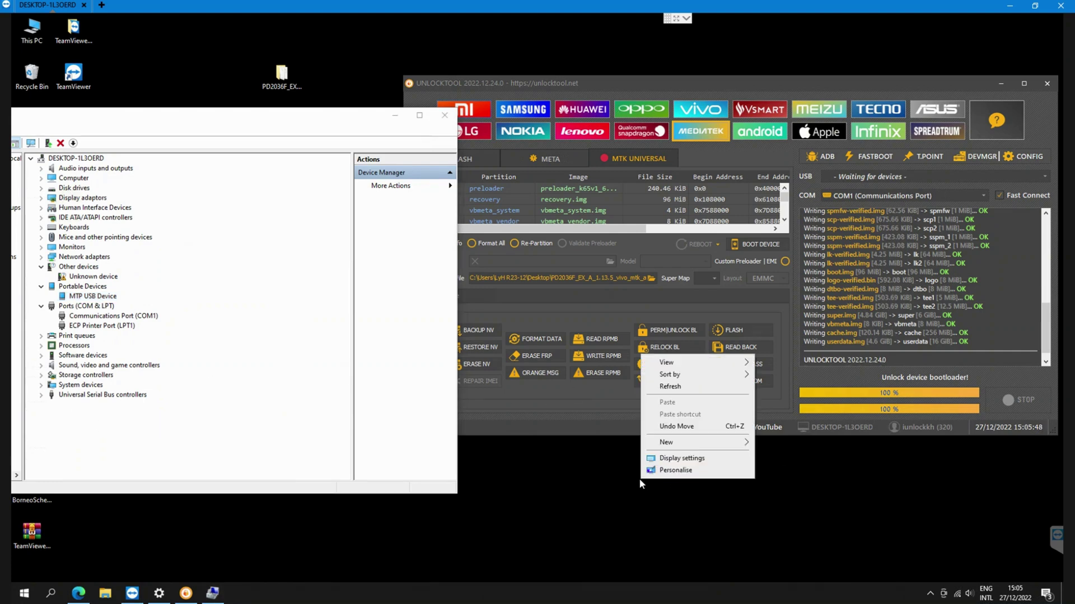
pyautogui.click(669, 388)
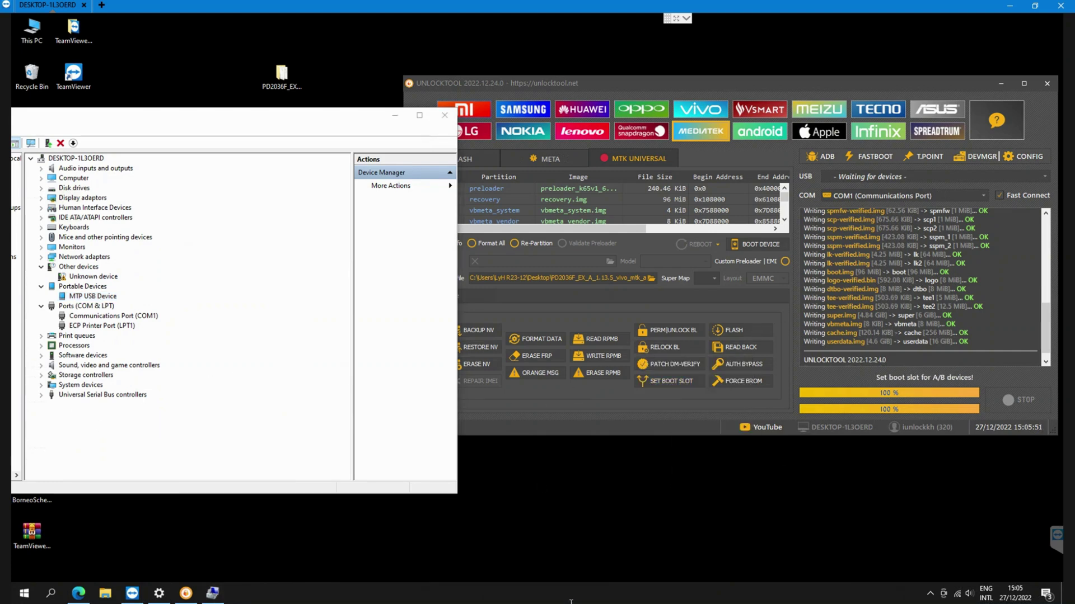
pyautogui.doubleClick(788, 6)
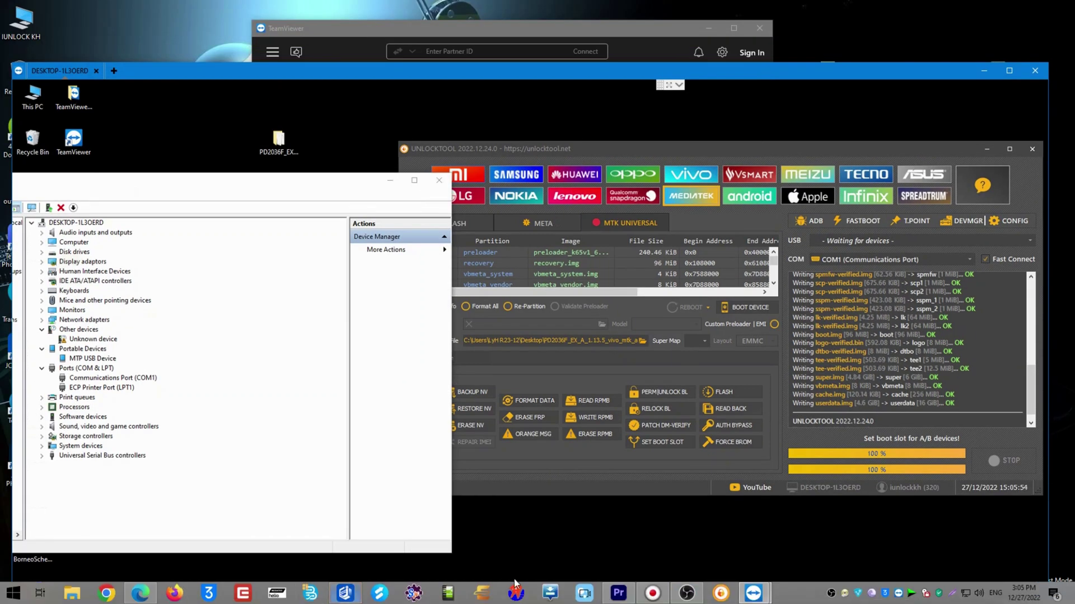